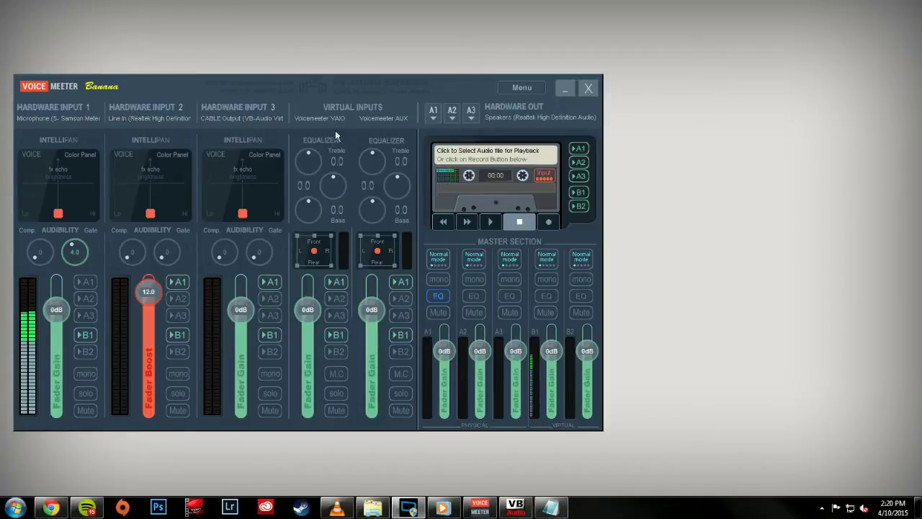
Set Windows Media Player's Speakers device to VoiceMeeter Input (VB-Audio VoiceMeeter VAIO), then play Golden Days.
{"action": "left_click", "coordinate": [443, 507]}
{"action": "left_click", "coordinate": [132, 109]}
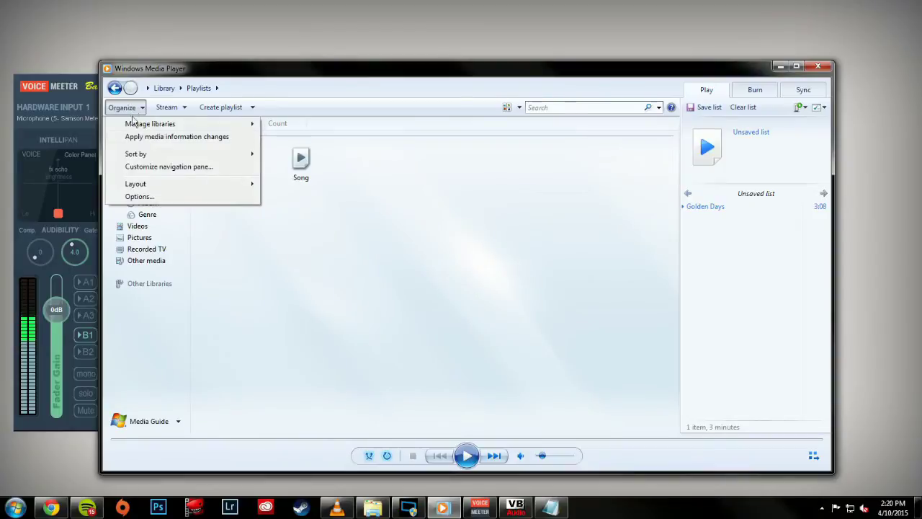
{"action": "left_click", "coordinate": [139, 196]}
{"action": "left_click", "coordinate": [222, 98]}
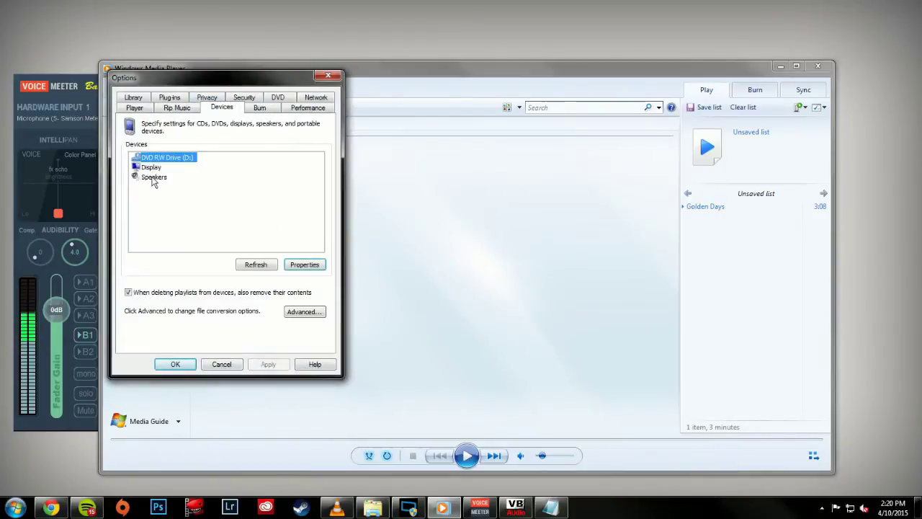
{"action": "left_click", "coordinate": [154, 177]}
{"action": "left_click", "coordinate": [304, 265]}
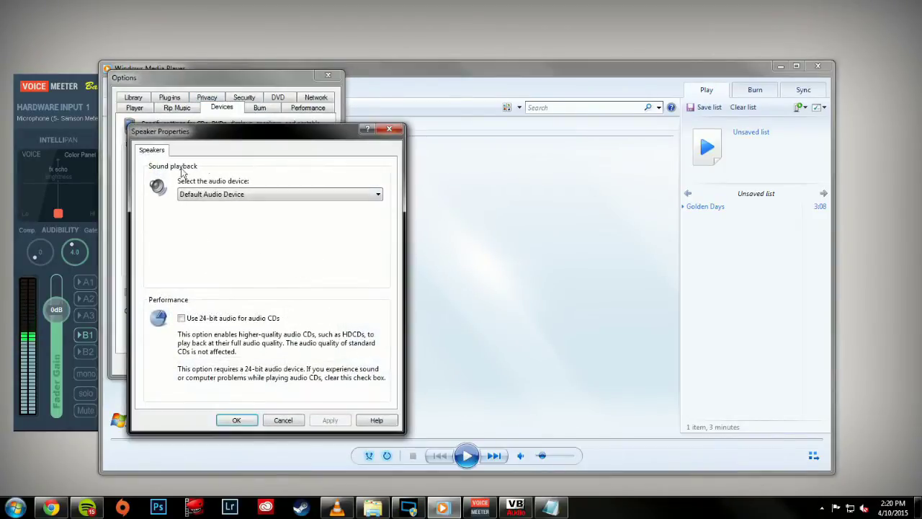
{"action": "left_click", "coordinate": [211, 195]}
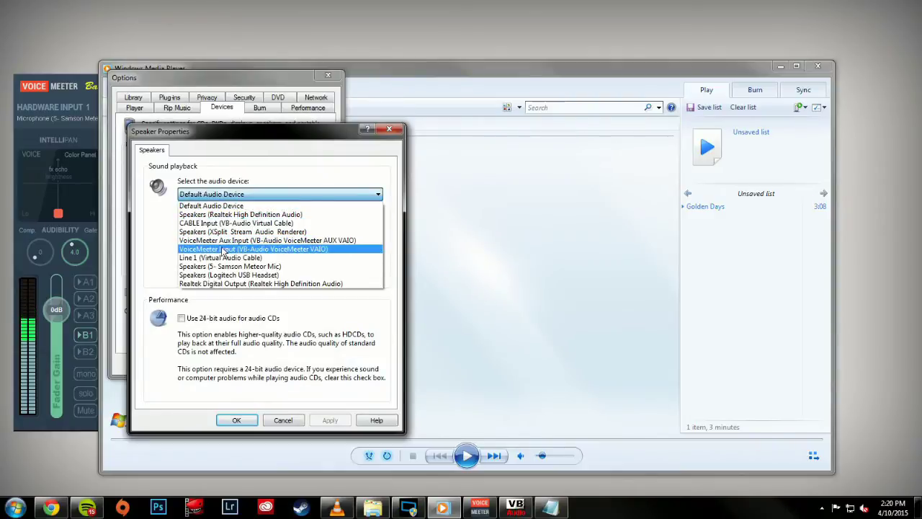
{"action": "left_click", "coordinate": [309, 250]}
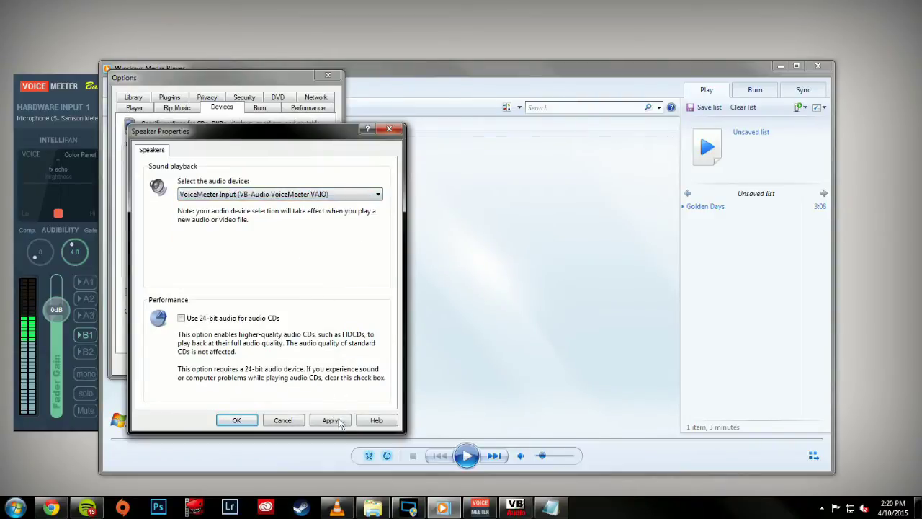
{"action": "left_click", "coordinate": [330, 420]}
{"action": "left_click", "coordinate": [240, 423]}
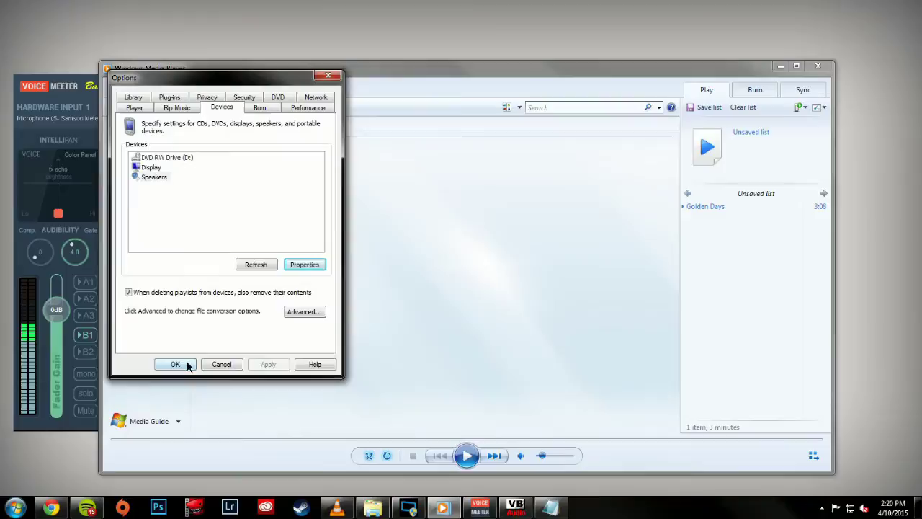
{"action": "left_click", "coordinate": [186, 364]}
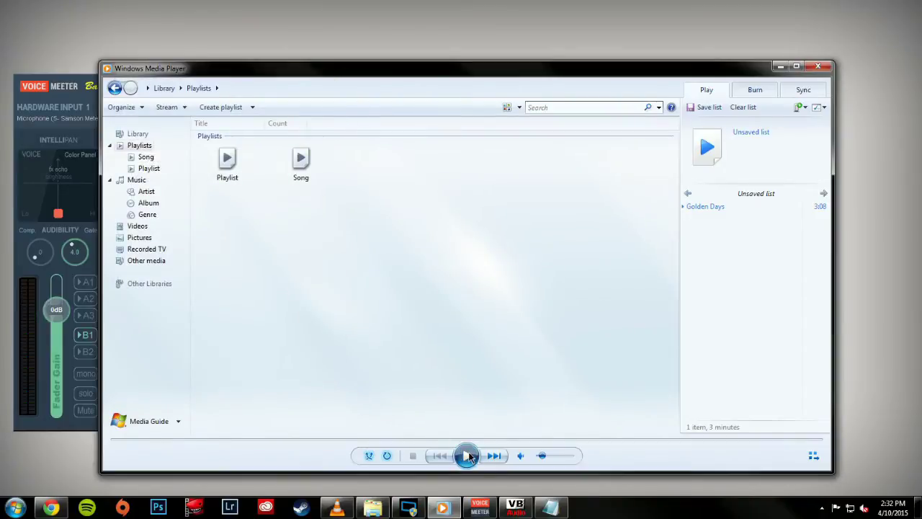
{"action": "left_click", "coordinate": [468, 455]}
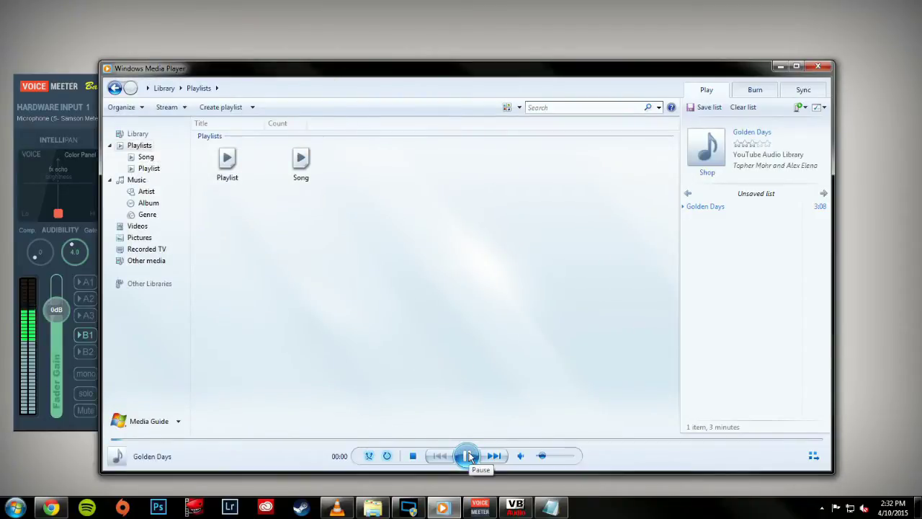
On the Voicemeeter VAIO strip, toggle B1 off and back on, then toggle A1.
{"action": "left_click", "coordinate": [781, 66]}
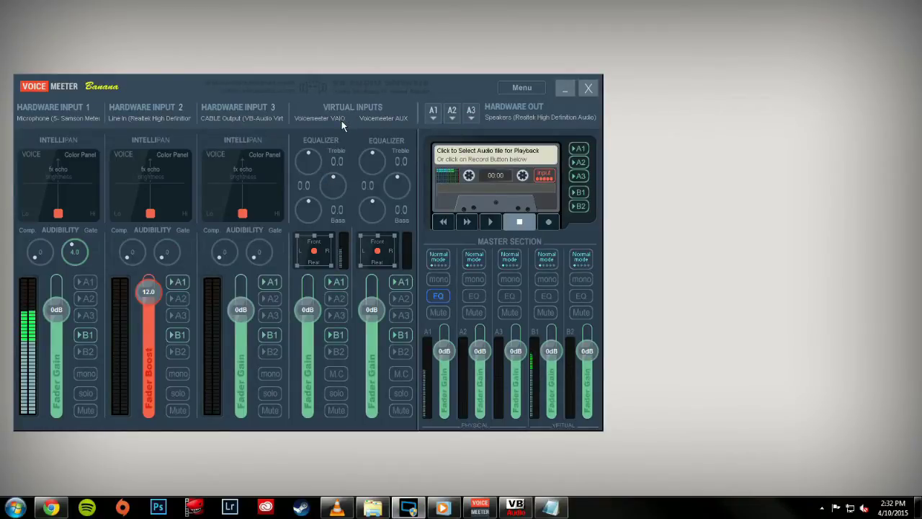
{"action": "left_click", "coordinate": [338, 335]}
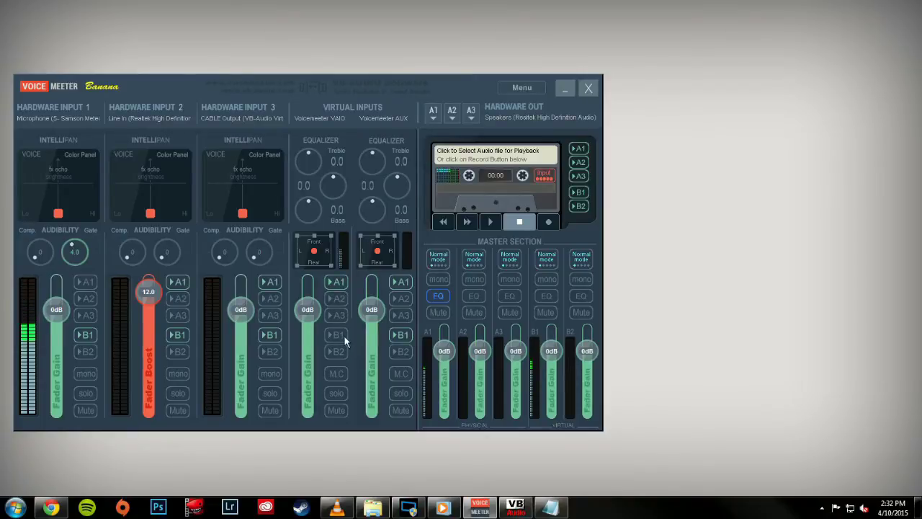
{"action": "left_click", "coordinate": [339, 335]}
{"action": "left_click", "coordinate": [336, 282]}
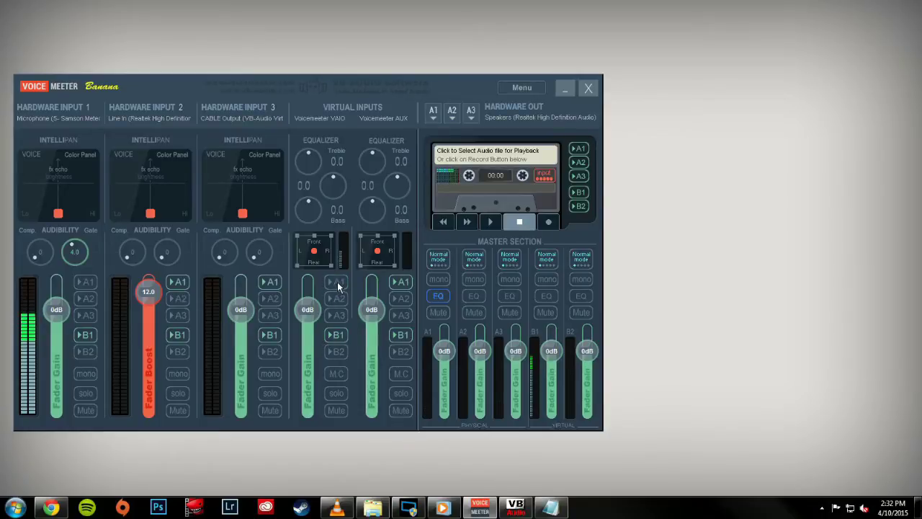
{"action": "left_click", "coordinate": [435, 464]}
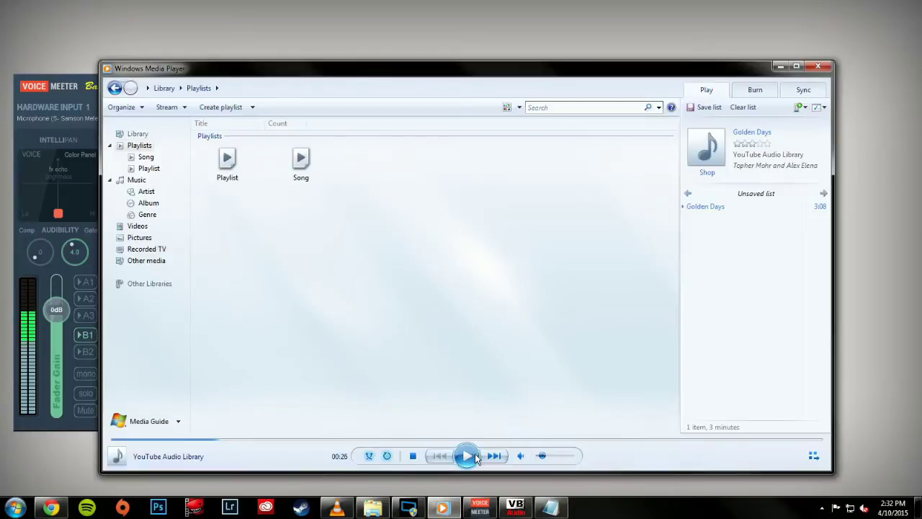
{"action": "left_click", "coordinate": [781, 65]}
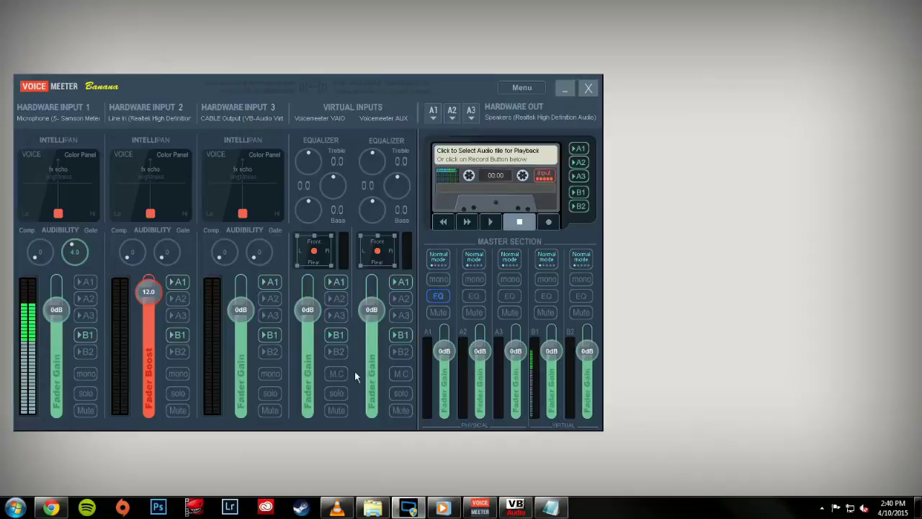
Route VLC's audio to VoiceMeeter Input (VAIO), start the song library, and minimize VLC.
{"action": "left_click", "coordinate": [337, 508]}
{"action": "left_click", "coordinate": [150, 54]}
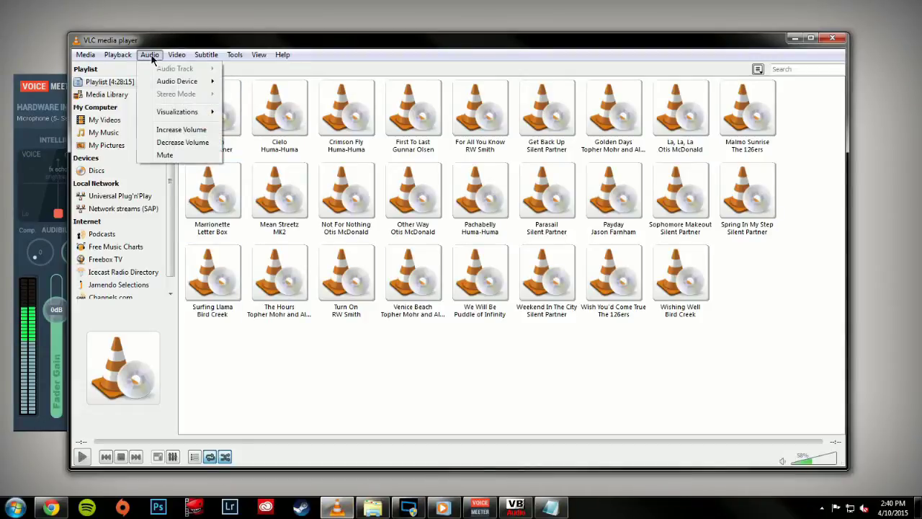
{"action": "mouse_move", "coordinate": [171, 87]}
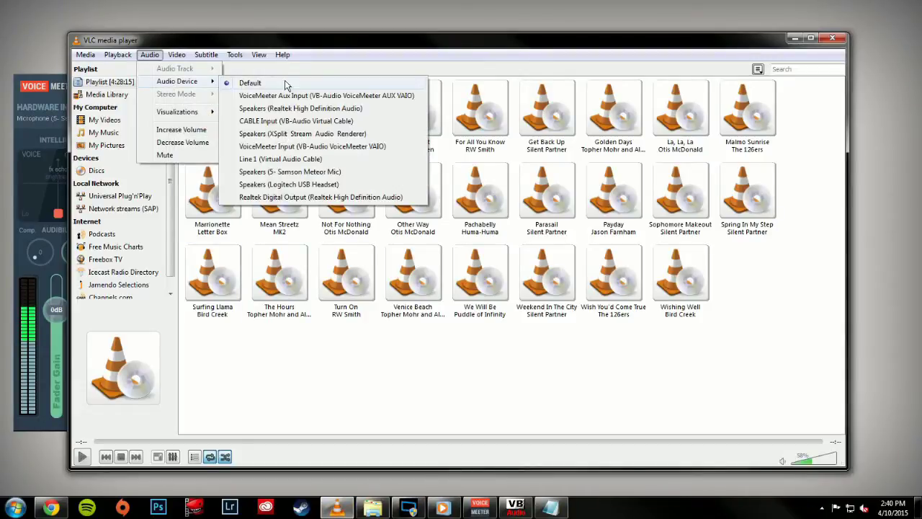
{"action": "left_click", "coordinate": [273, 146]}
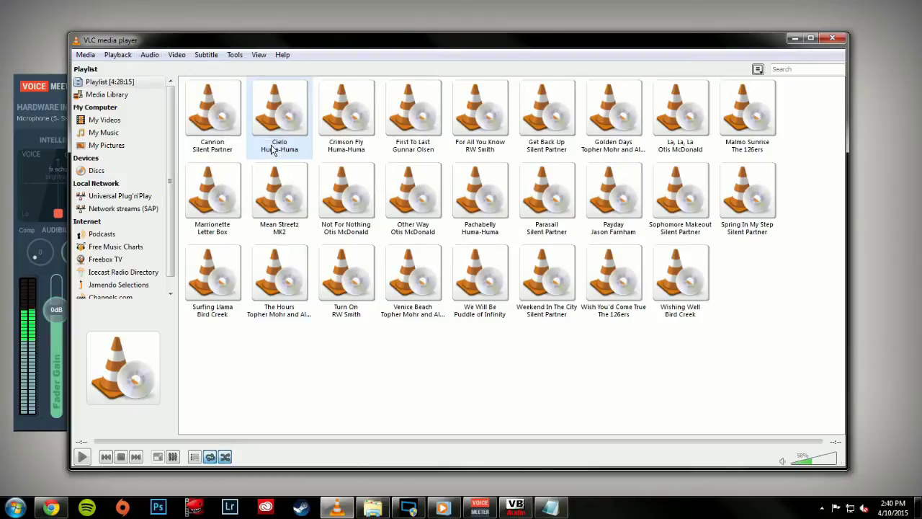
{"action": "left_click", "coordinate": [82, 457]}
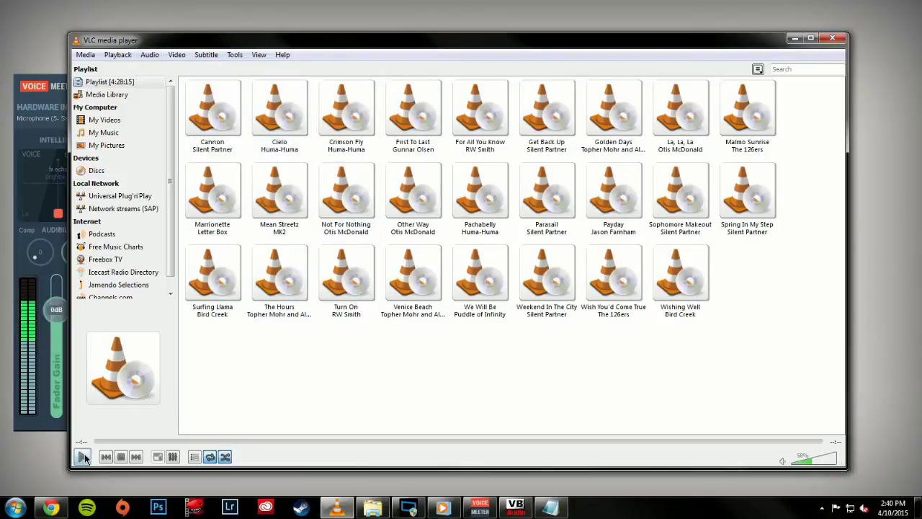
{"action": "left_click", "coordinate": [794, 38]}
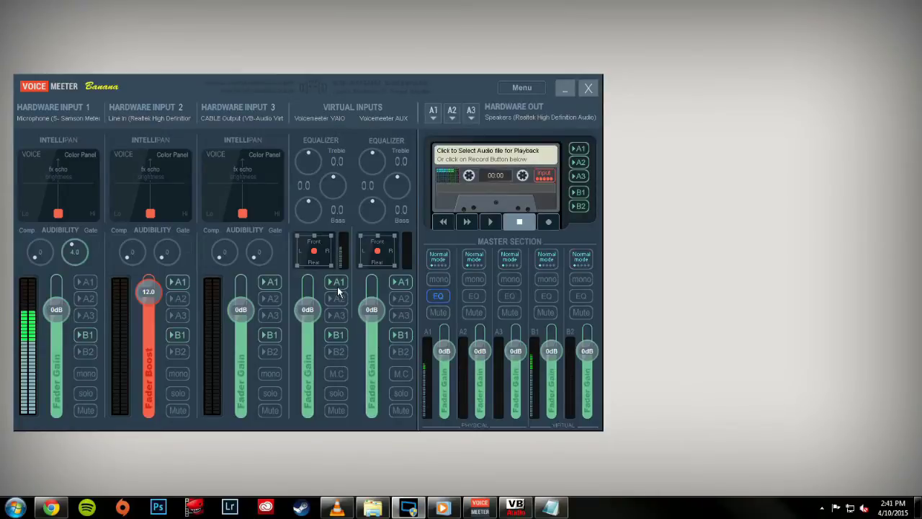
Paste a YouTube playlist URL into VLC's network stream dialog, cancel it, and minimize VLC.
{"action": "left_click", "coordinate": [351, 510]}
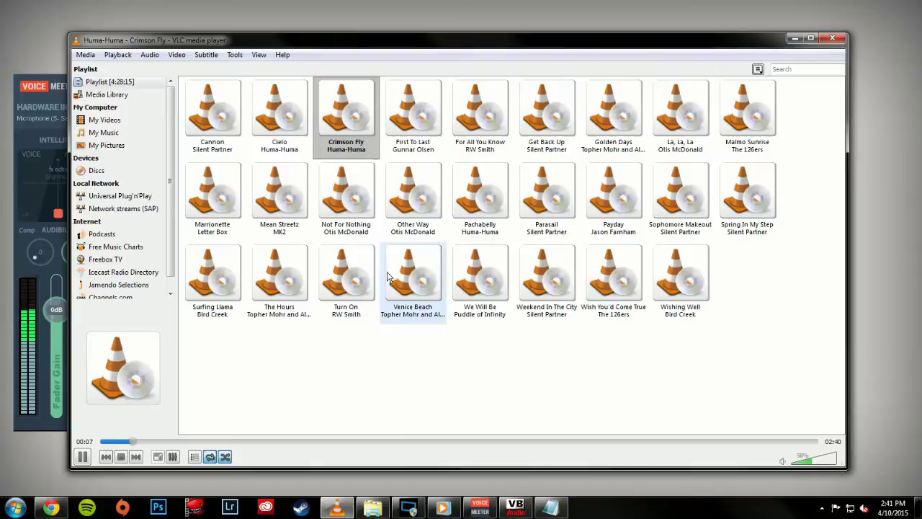
{"action": "key", "text": "ctrl+n"}
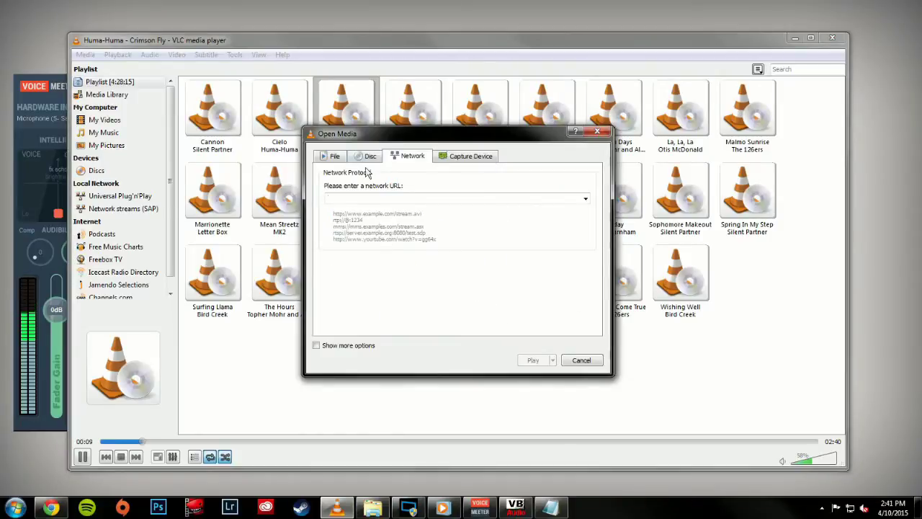
{"action": "type", "text": "https://www.youtube.com/playlist?list=PLpGrEINdSOGKrwy039jeAIFF0k7IEnSVq"}
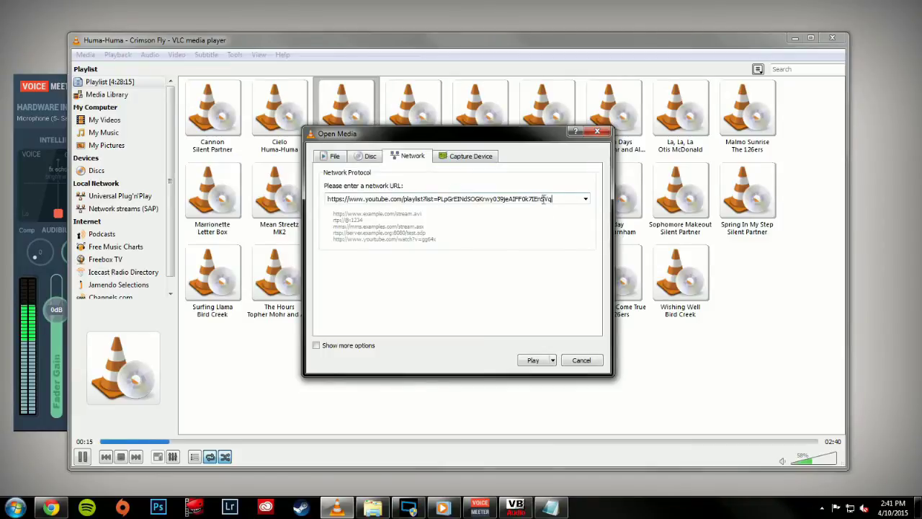
{"action": "left_click", "coordinate": [581, 360]}
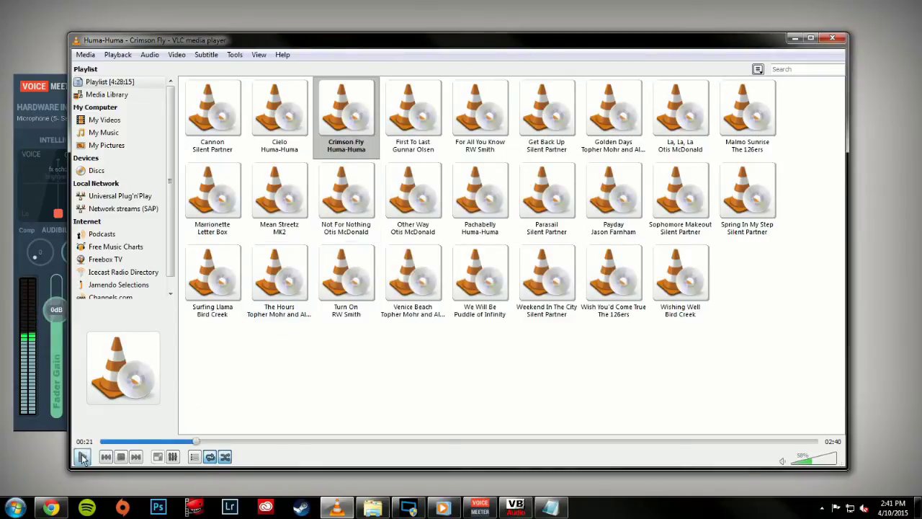
{"action": "left_click", "coordinate": [795, 37]}
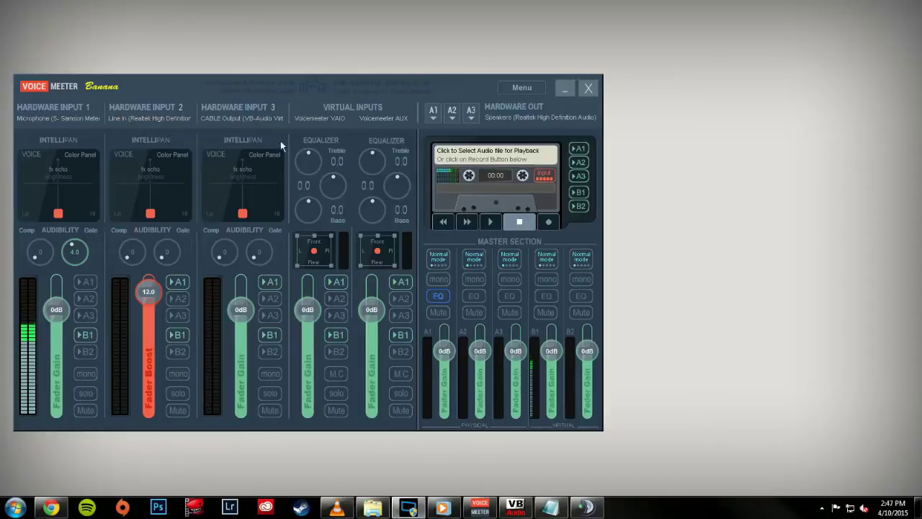
{"action": "left_click", "coordinate": [230, 118]}
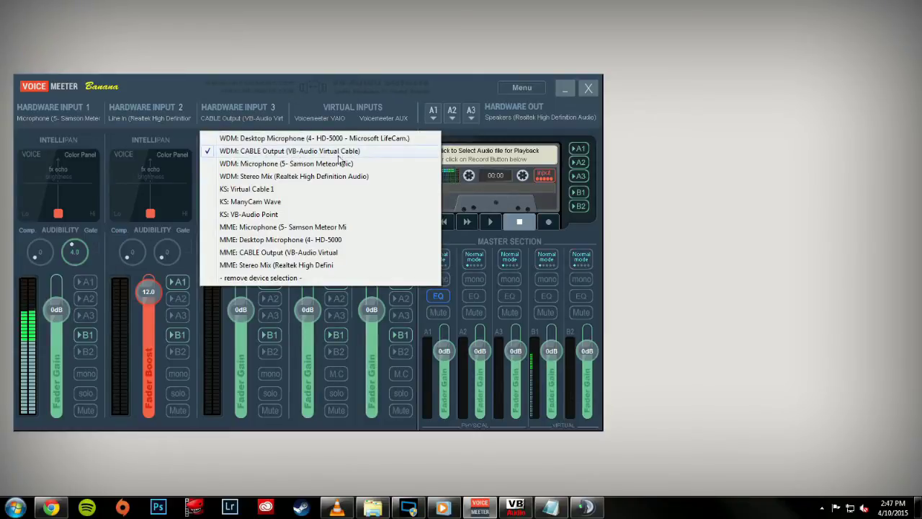
{"action": "left_click", "coordinate": [292, 105]}
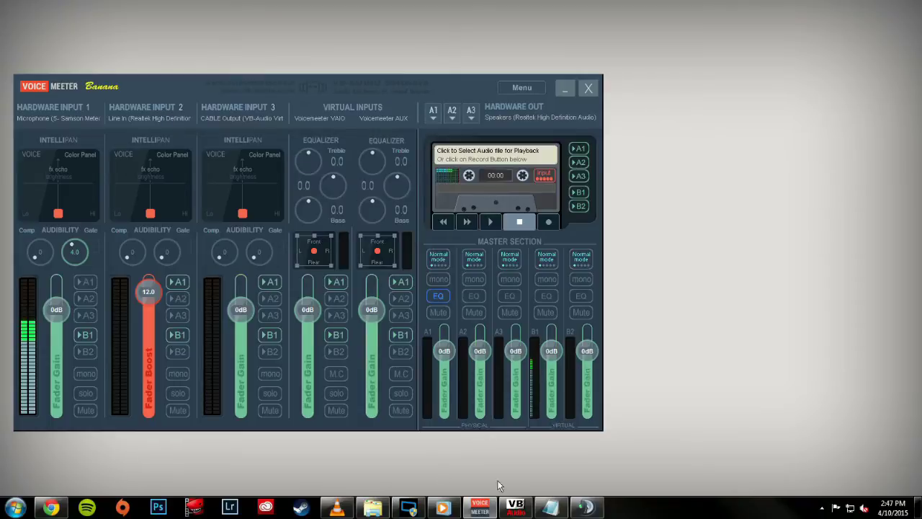
In TeamSpeak 3 Options, set Playback Device to CABLE Input (VB-Audio Virtual Cable) and apply.
{"action": "left_click", "coordinate": [586, 507]}
{"action": "left_click", "coordinate": [490, 113]}
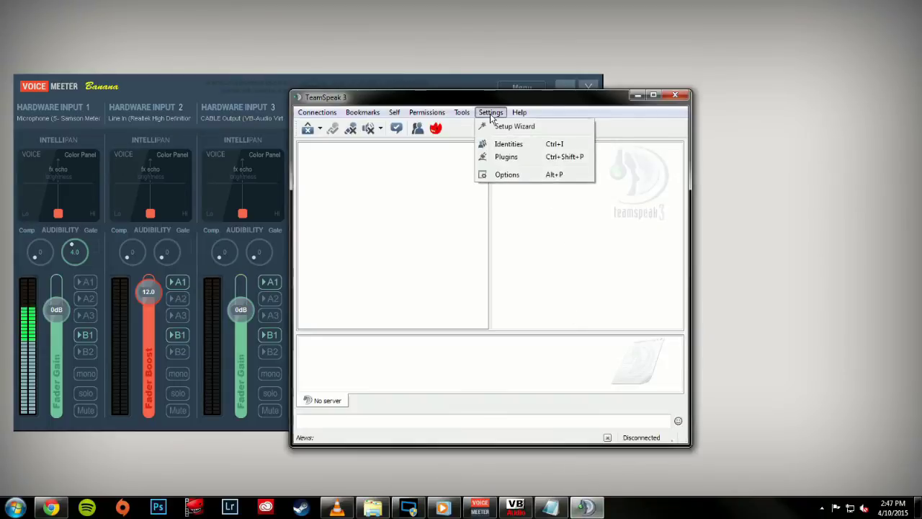
{"action": "left_click", "coordinate": [508, 176]}
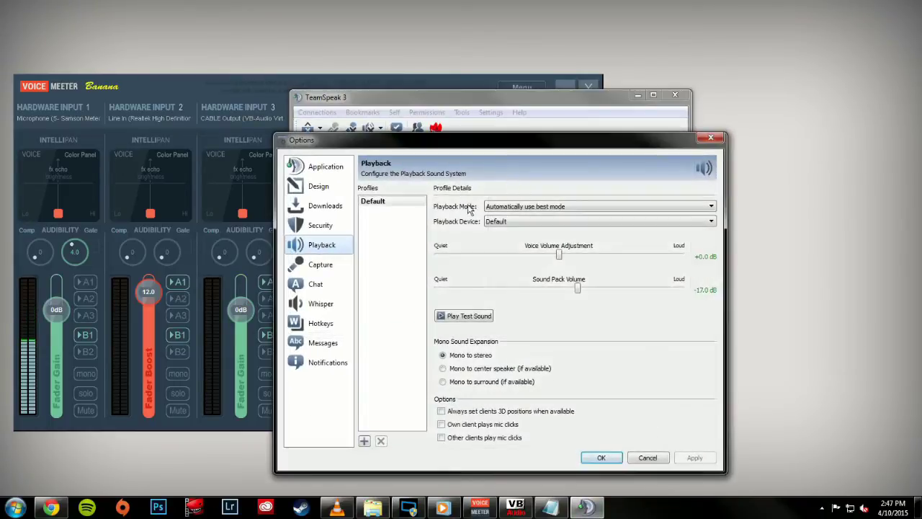
{"action": "left_click", "coordinate": [521, 220]}
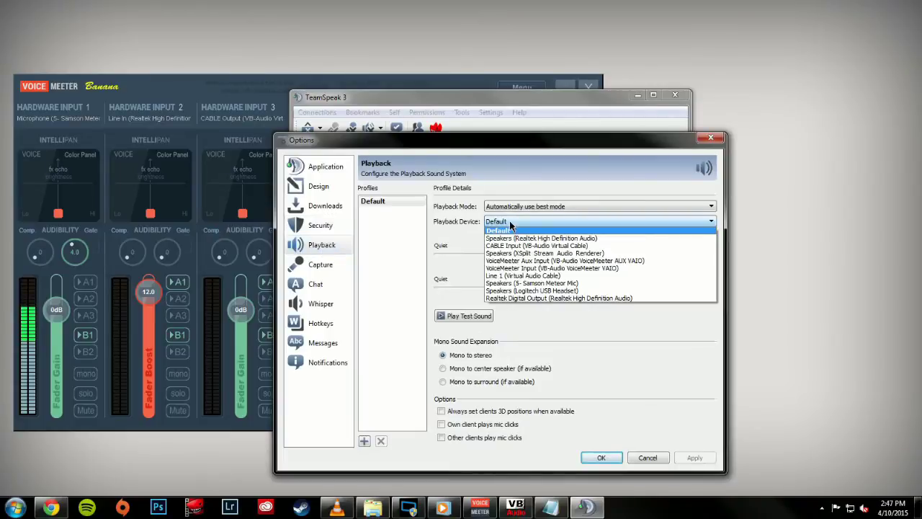
{"action": "left_click", "coordinate": [526, 246]}
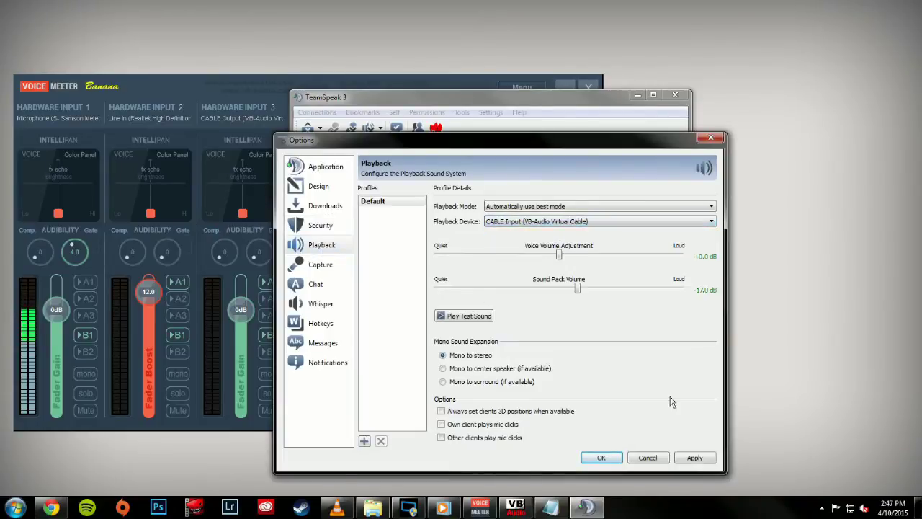
{"action": "left_click", "coordinate": [684, 461]}
{"action": "left_click", "coordinate": [599, 458]}
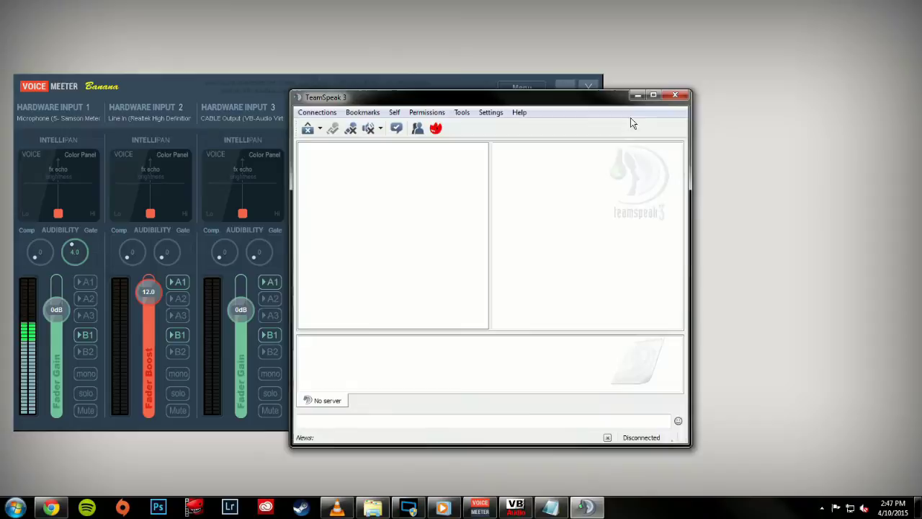
Minimize TeamSpeak and toggle Hardware Input 3's B1 button until it stays lit.
{"action": "left_click", "coordinate": [637, 94]}
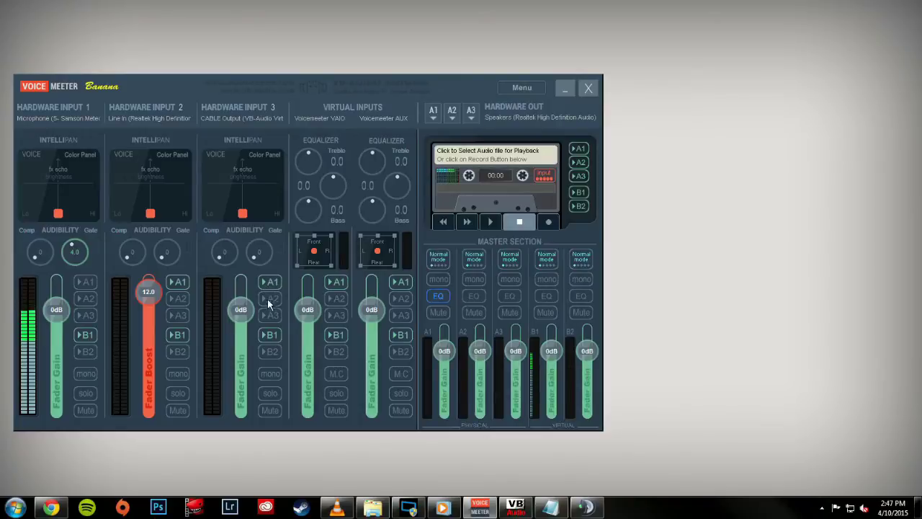
{"action": "left_click", "coordinate": [270, 336]}
{"action": "left_click", "coordinate": [271, 336]}
{"action": "left_click", "coordinate": [272, 335]}
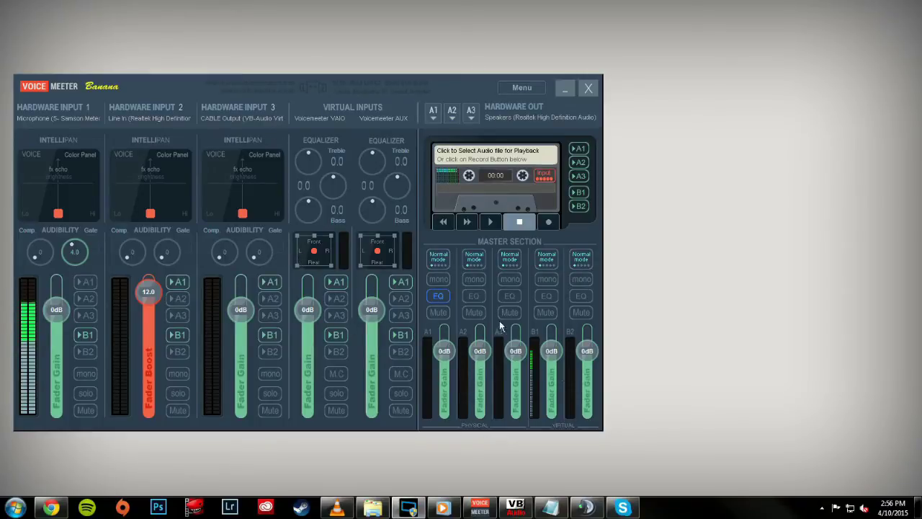
In Skype's audio settings, choose CABLE Input (VB-Audio Virtual Cable) as Speakers and save.
{"action": "left_click", "coordinate": [623, 508]}
{"action": "left_click", "coordinate": [336, 98]}
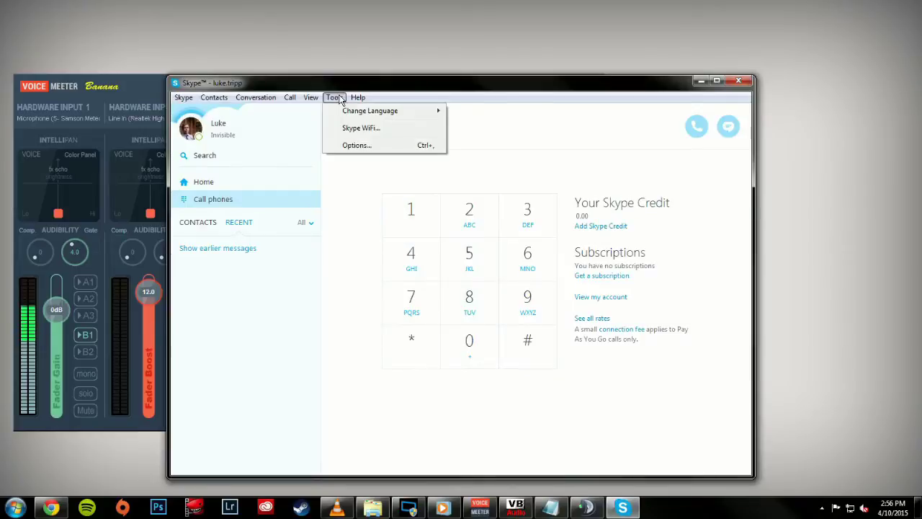
{"action": "left_click", "coordinate": [359, 145]}
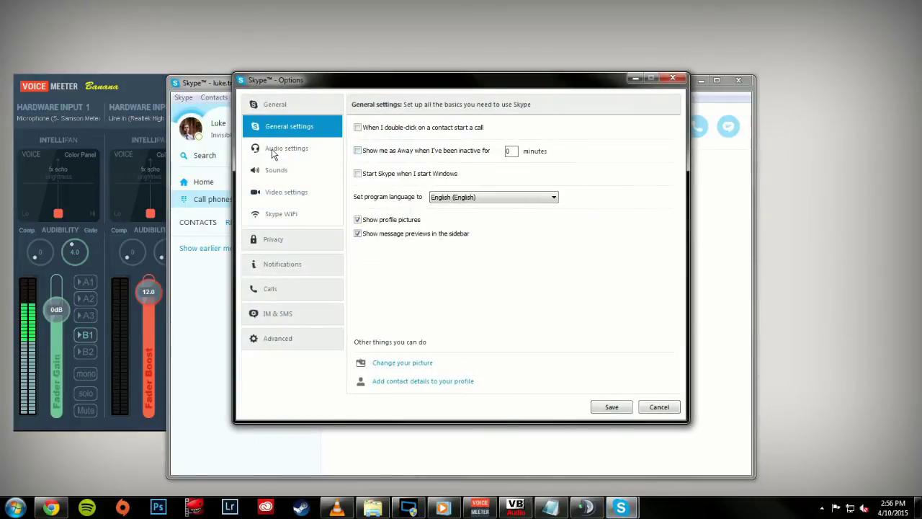
{"action": "left_click", "coordinate": [273, 150]}
{"action": "left_click", "coordinate": [501, 190]}
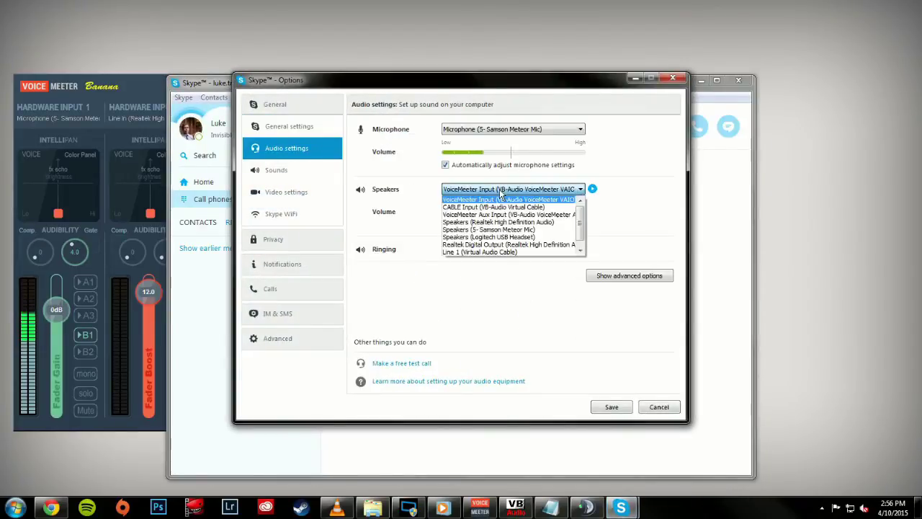
{"action": "left_click", "coordinate": [515, 207]}
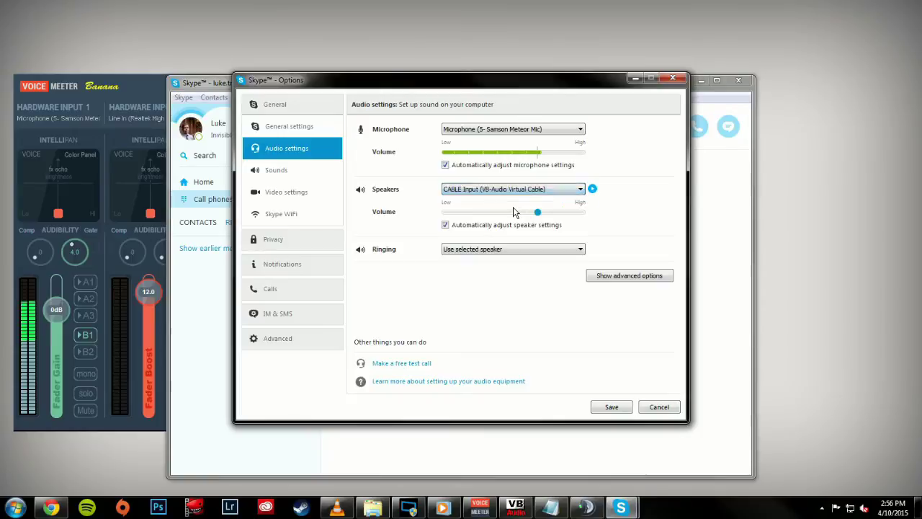
{"action": "left_click", "coordinate": [611, 406]}
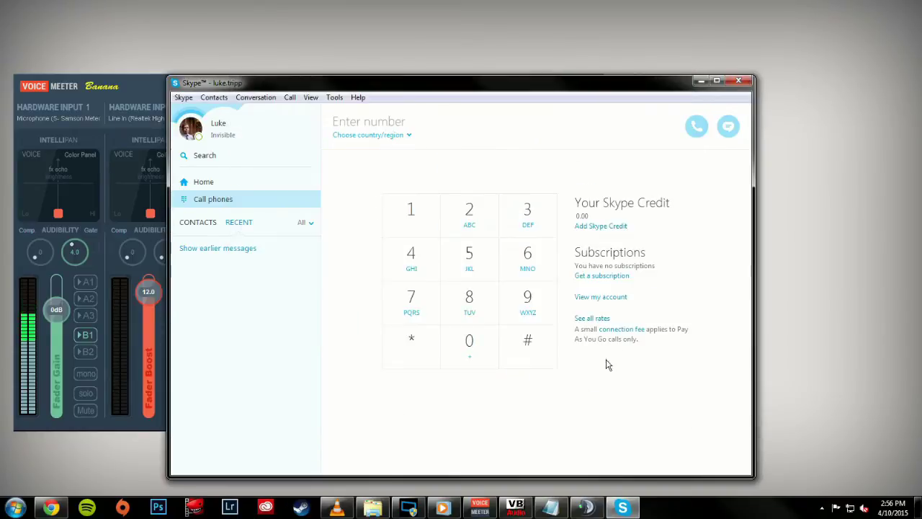
Minimize Skype and switch off B1 on the Hardware Input 3 strip.
{"action": "left_click", "coordinate": [702, 81]}
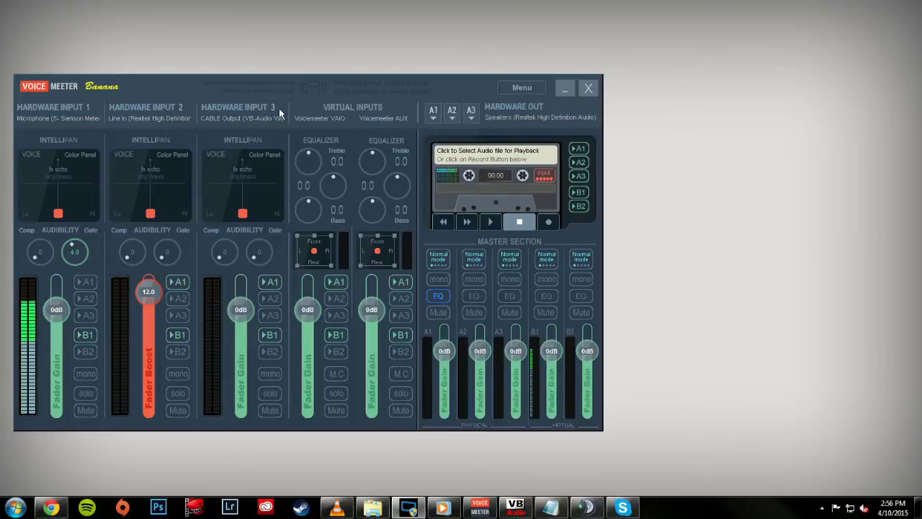
{"action": "left_click", "coordinate": [270, 335]}
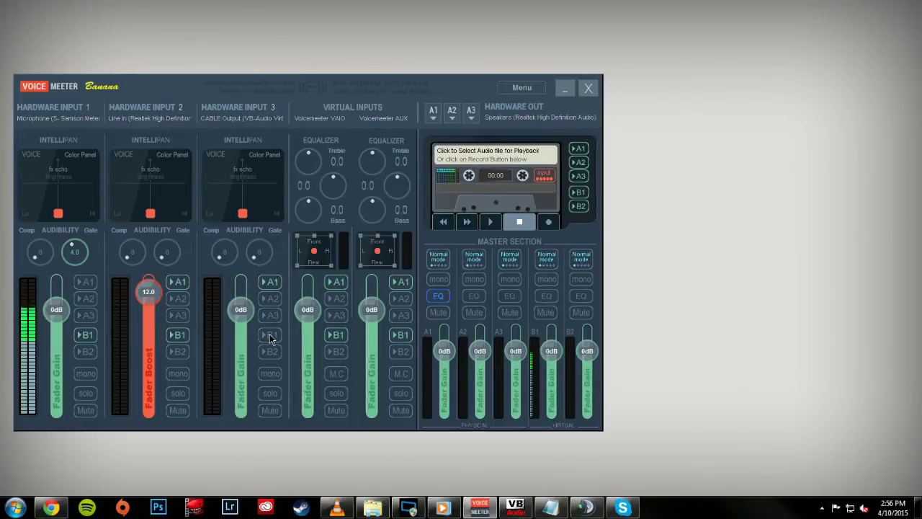